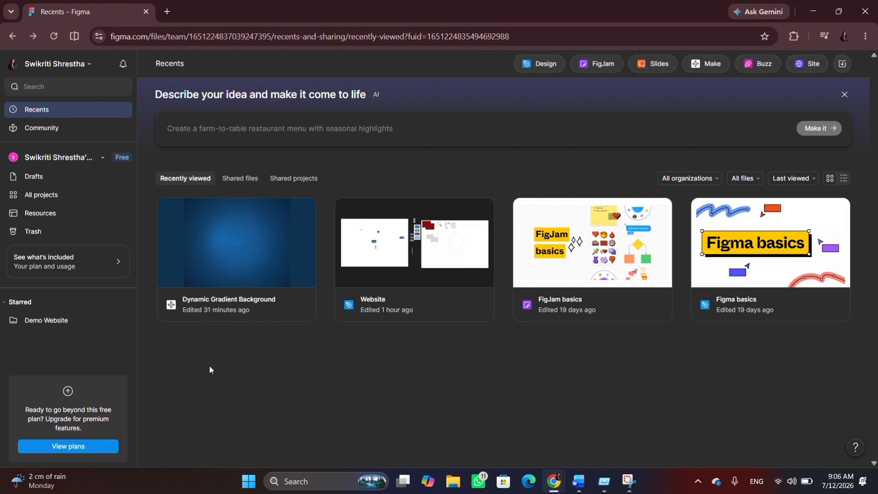
Create a new design file and add a 1440 × 1024 Desktop preset frame to its page.
left_click(557, 63)
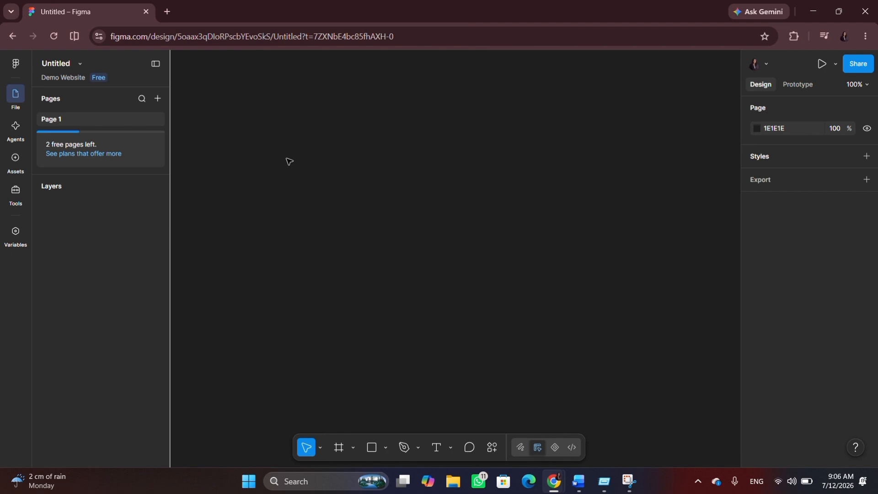
key("f")
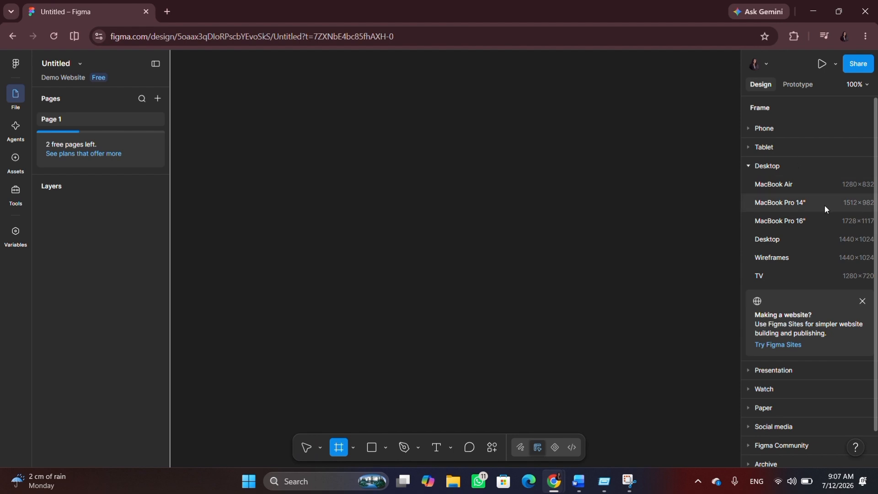
left_click(806, 243)
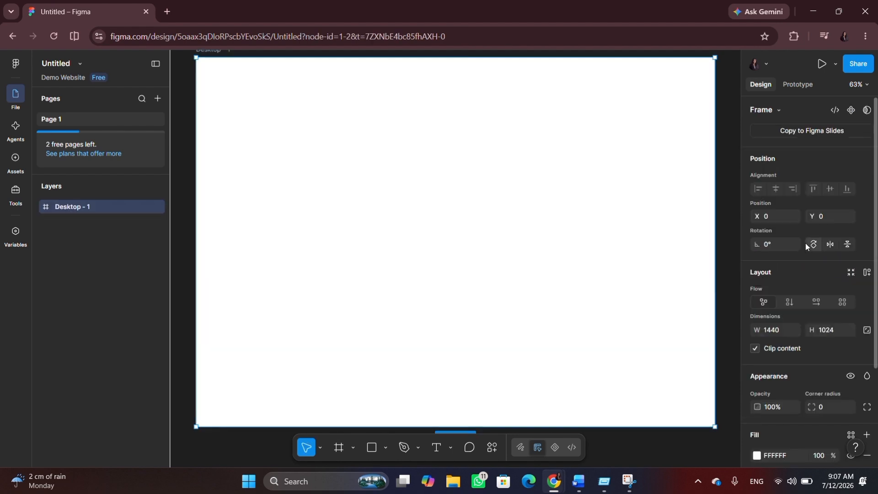
double_click(120, 207)
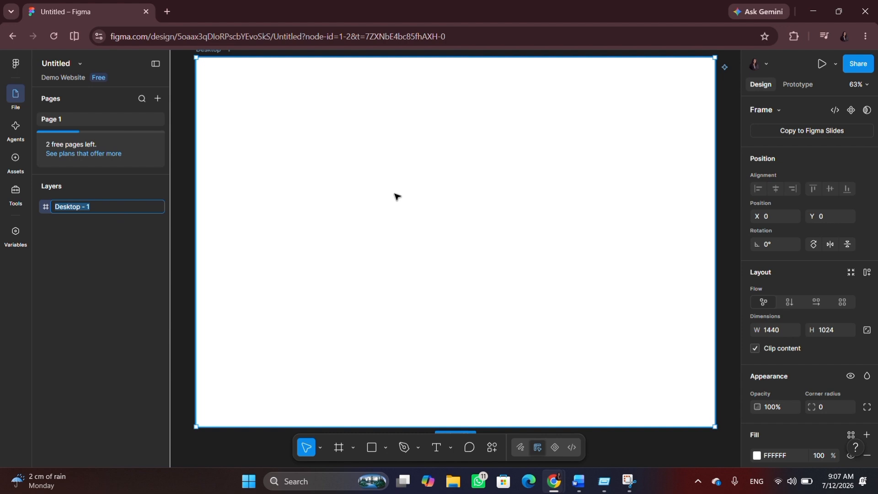
key("Return")
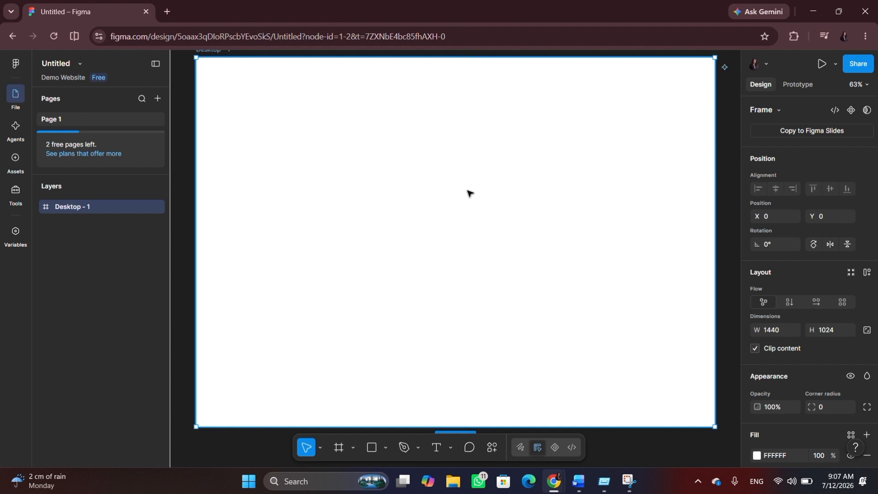
Add the text "Login" in Inter Regular, size 25, in the upper-middle area of the desktop frame.
key("t")
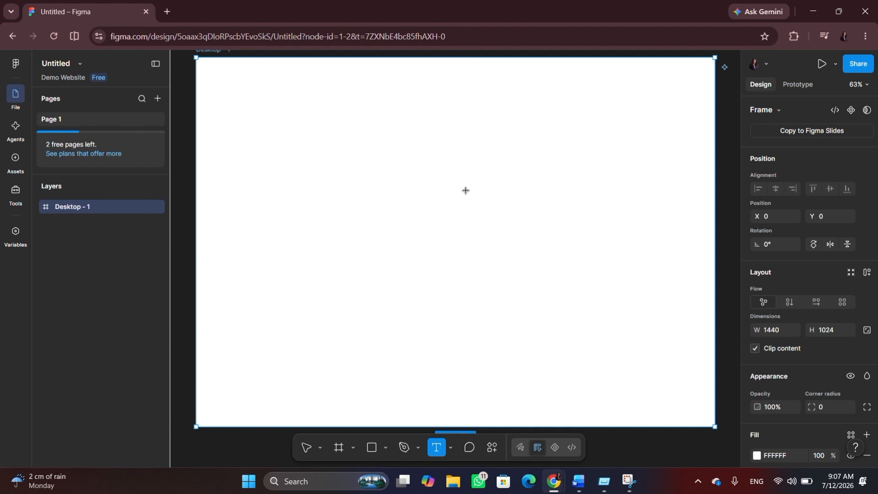
left_click(372, 156)
key("Escape")
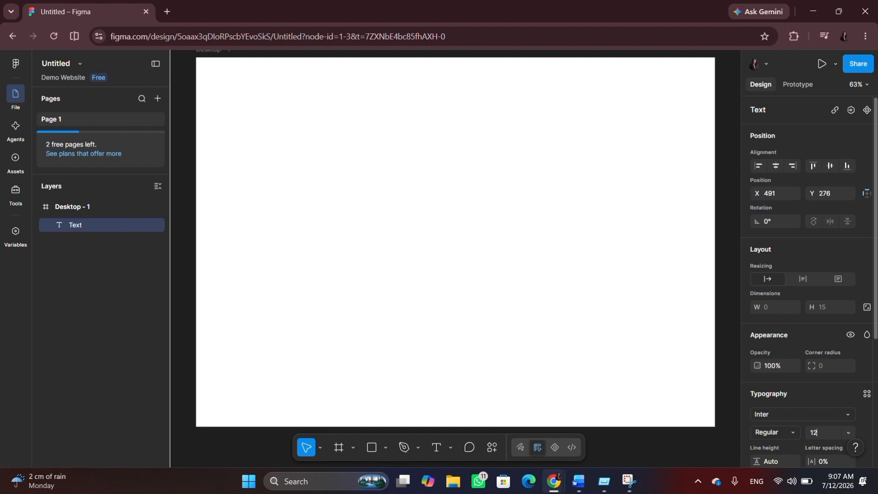
left_click(818, 432)
left_click(359, 177)
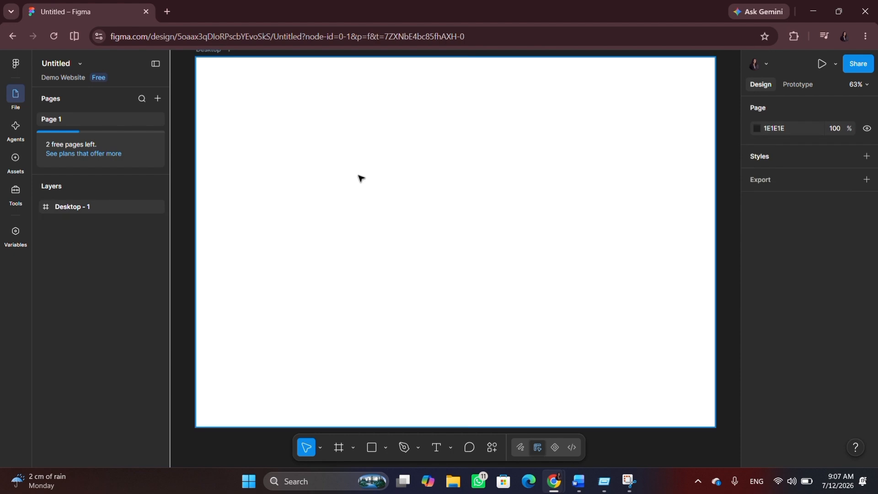
key("t")
left_click(358, 175)
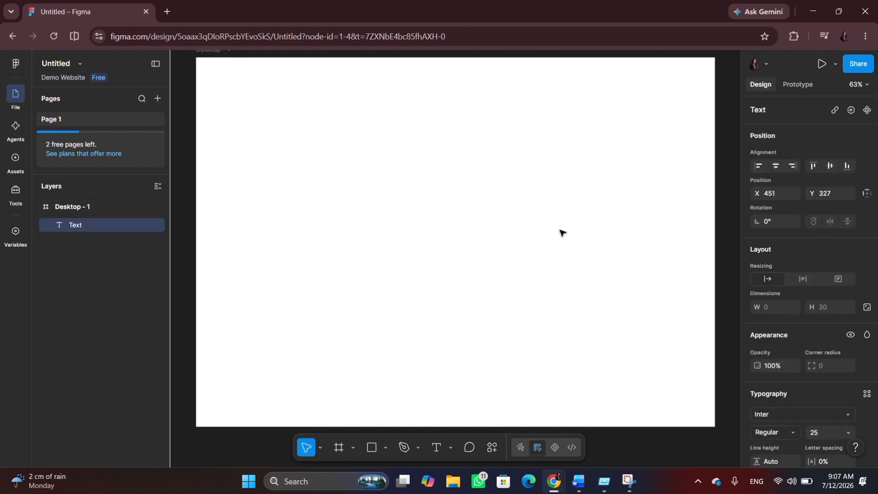
type("Login")
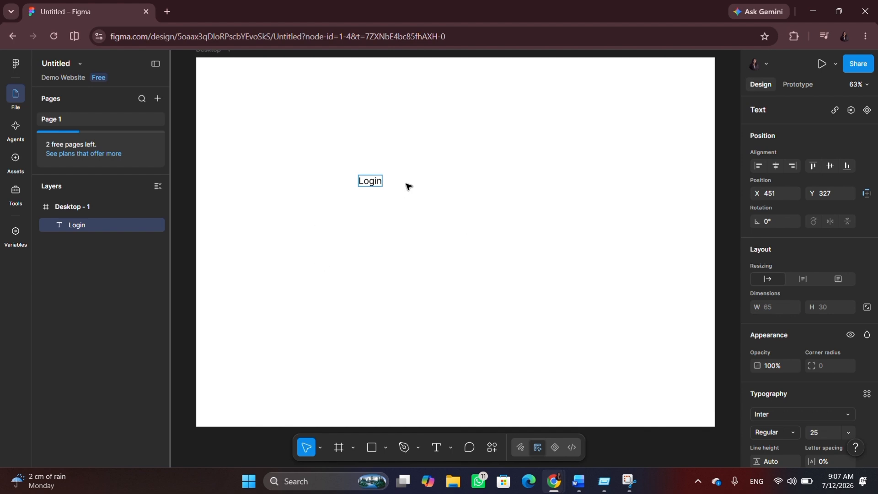
key("Escape")
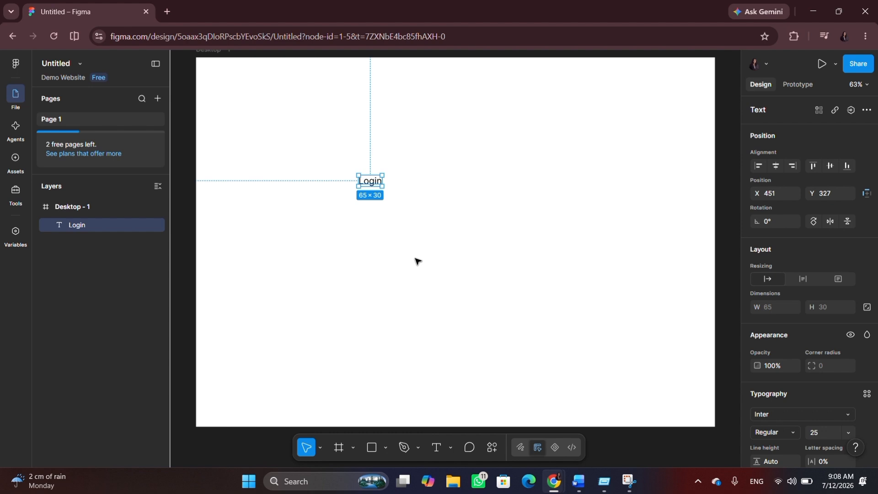
Wrap the Login text in an auto layout frame and give that frame a blue 5767BC stroke.
key("shift+a")
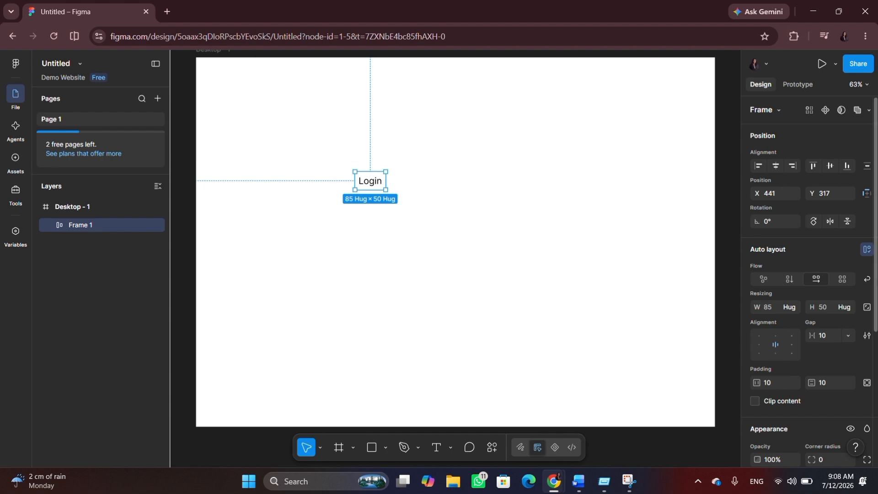
scroll(817, 227, "down", 5)
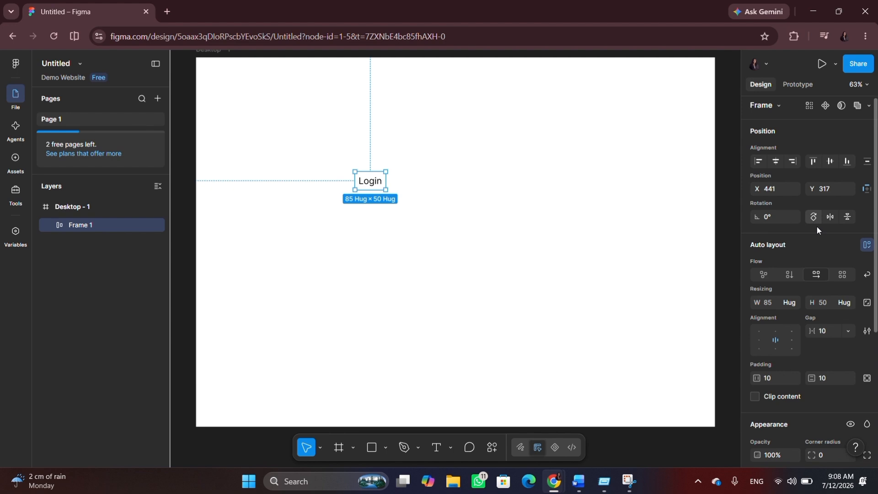
left_click(792, 304)
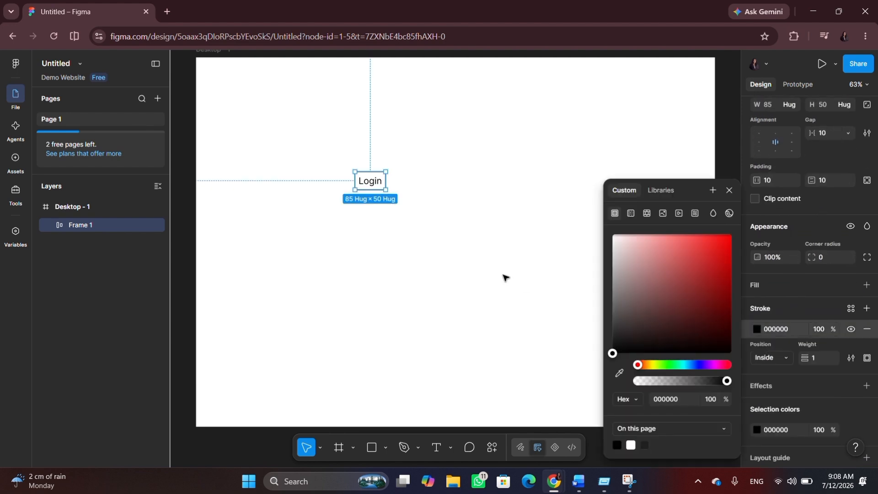
left_click(682, 249)
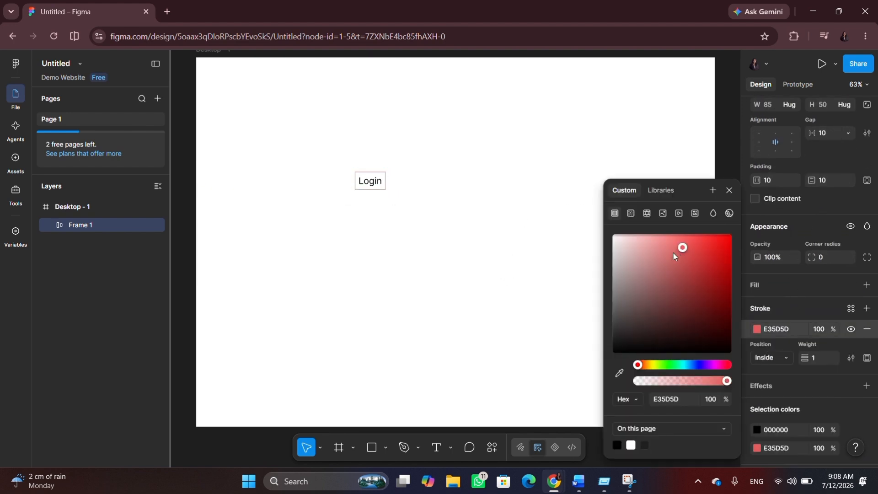
left_click(694, 365)
left_click(677, 266)
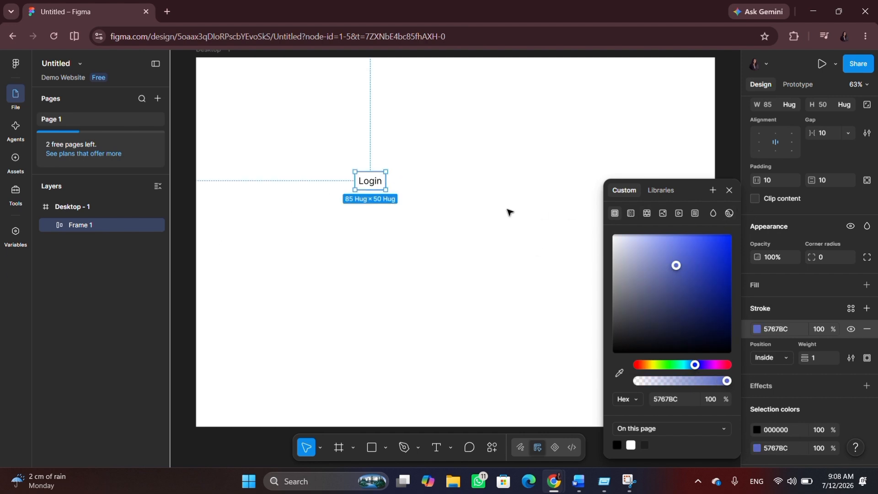
Add a blue 5679C0 fill to the Login button frame.
left_click(768, 284)
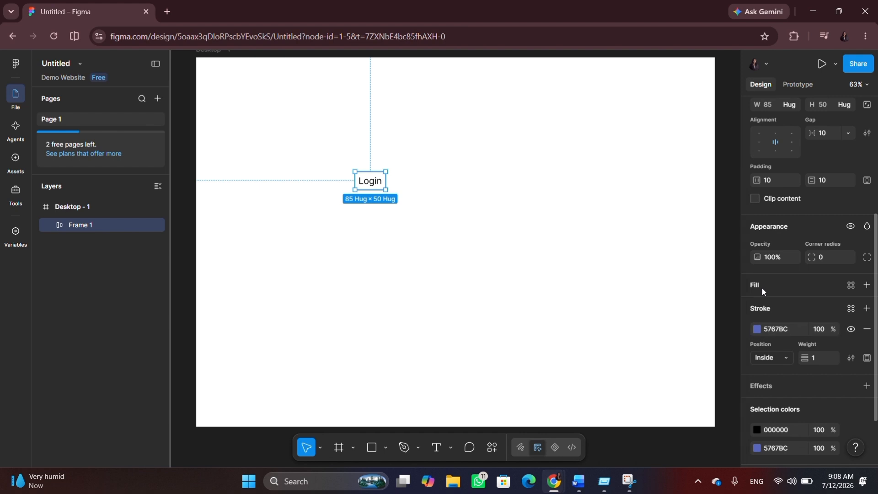
left_click(757, 305)
left_click(692, 365)
left_click_drag(676, 288, 679, 268)
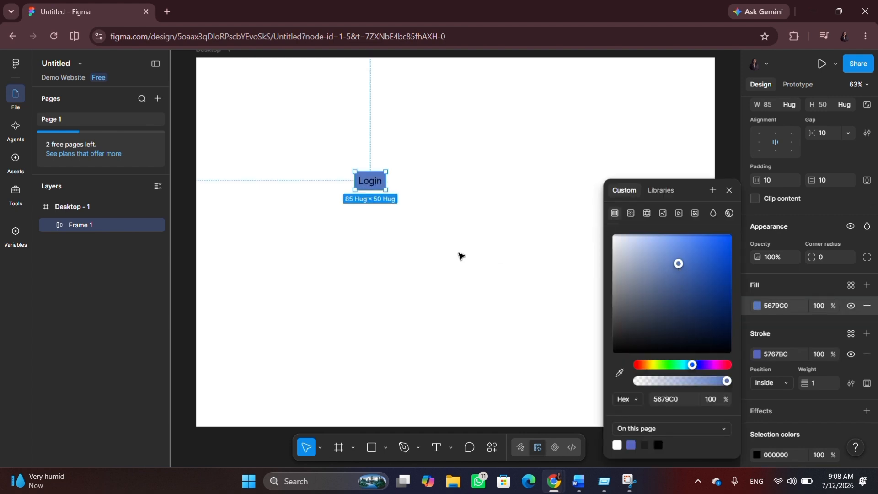
Set the Login button's corner radius to 20 and resize the button to about 91 × 44.
scroll(421, 220, "up", 2)
scroll(421, 220, "up", 3)
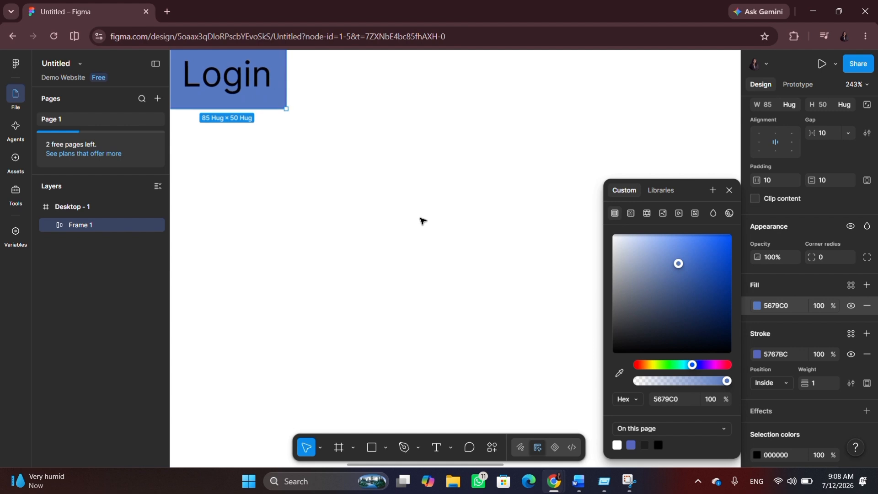
scroll(421, 220, "left", 3)
scroll(421, 220, "up", 5)
left_click(421, 220)
left_click(555, 242)
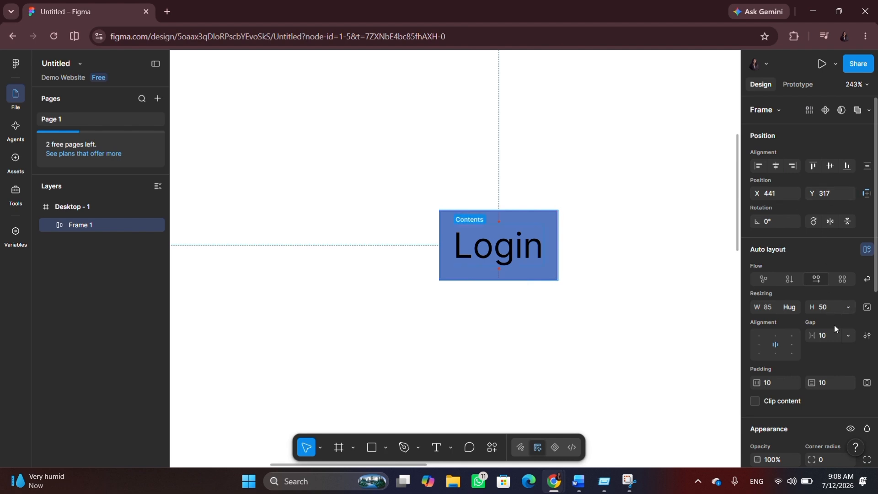
scroll(827, 369, "down", 1)
scroll(827, 366, "down", 5)
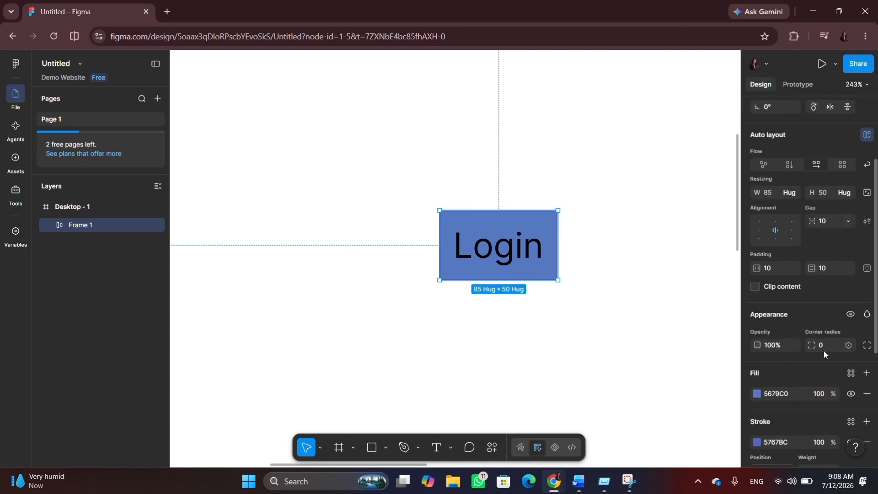
left_click_drag(812, 345, 161, 347)
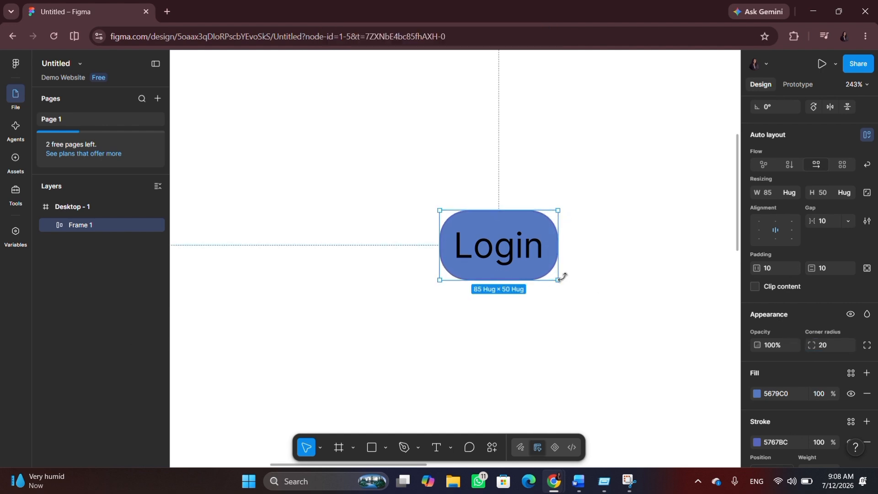
left_click_drag(558, 279, 568, 272)
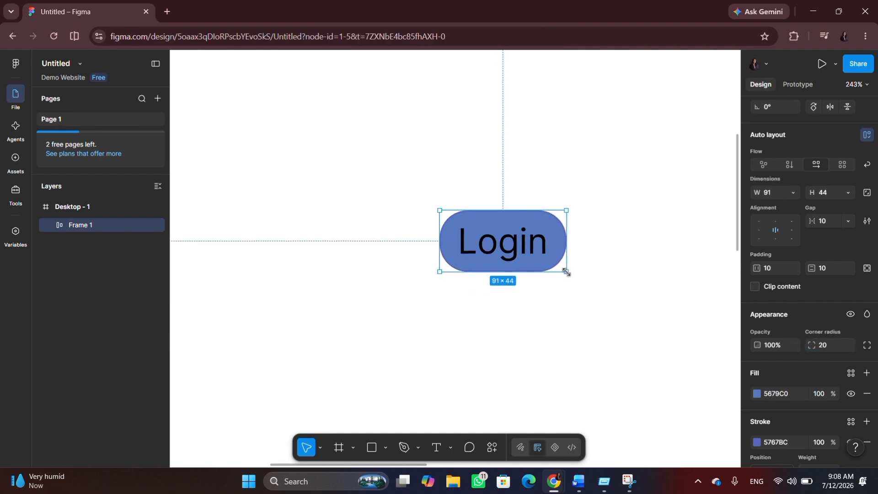
left_click(414, 287)
Change the fill colour of the Login text inside the button to white, FFFFFF.
left_click(500, 256)
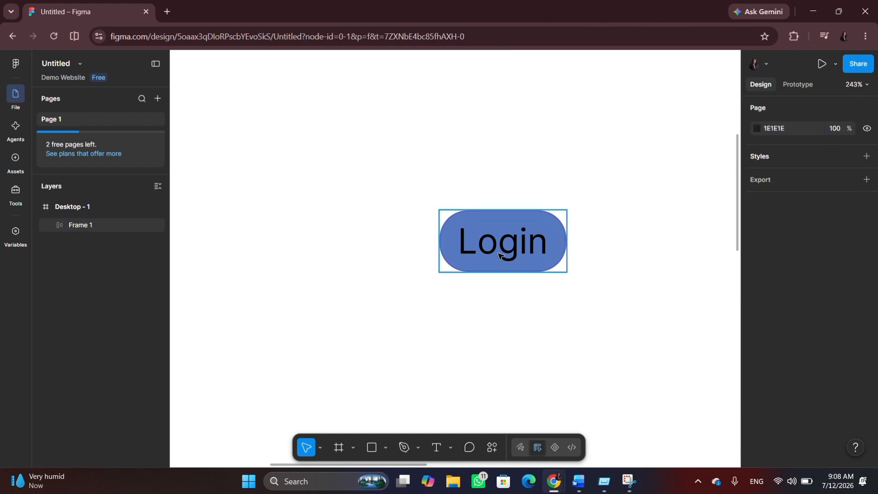
left_click(500, 256)
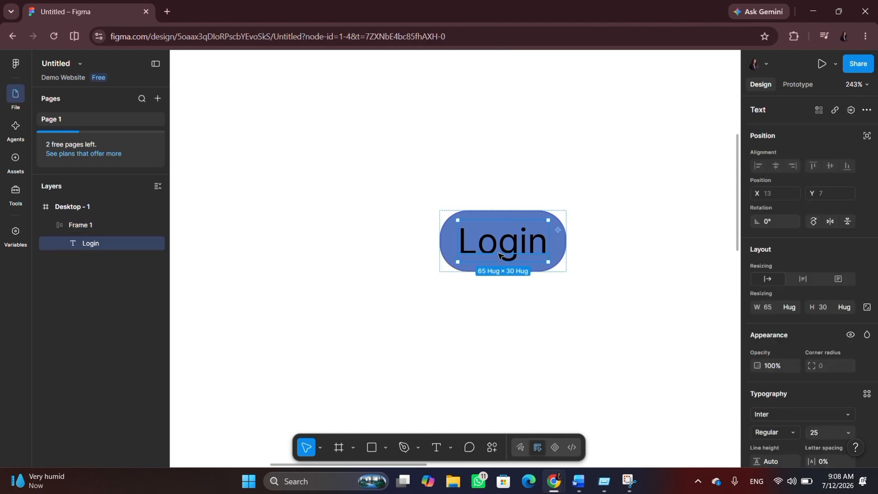
scroll(780, 352, "down", 3)
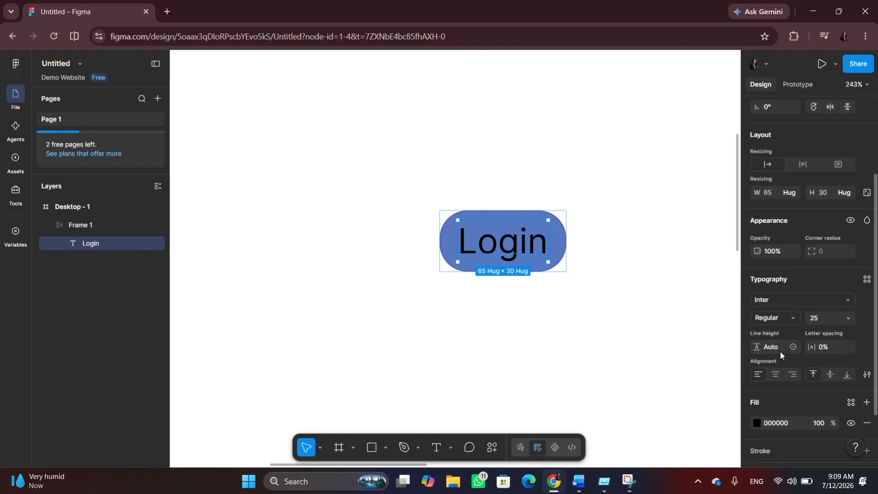
left_click(756, 422)
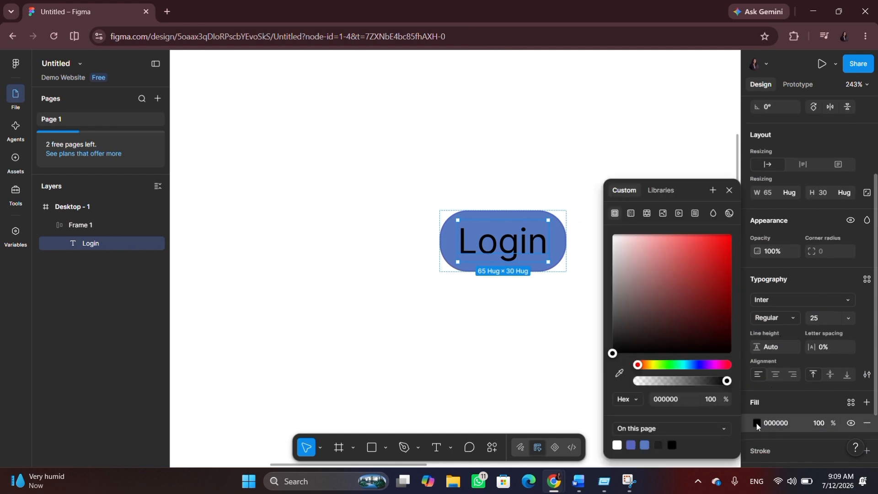
left_click(618, 445)
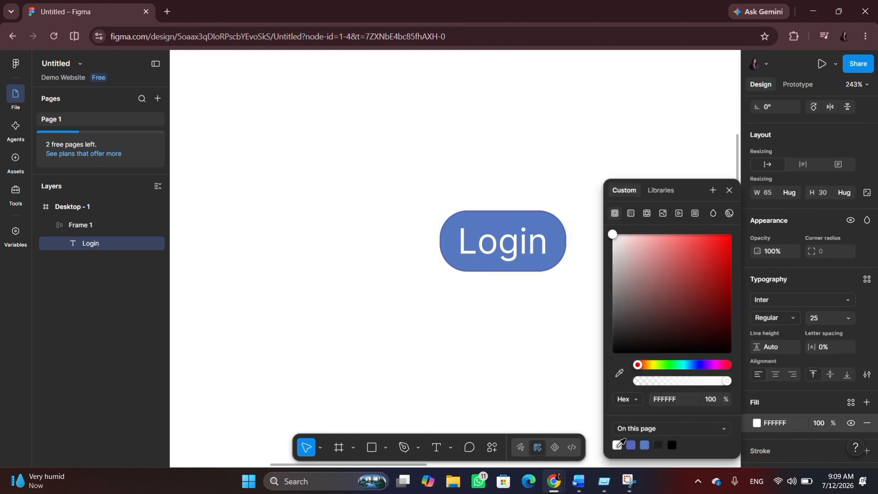
left_click(350, 352)
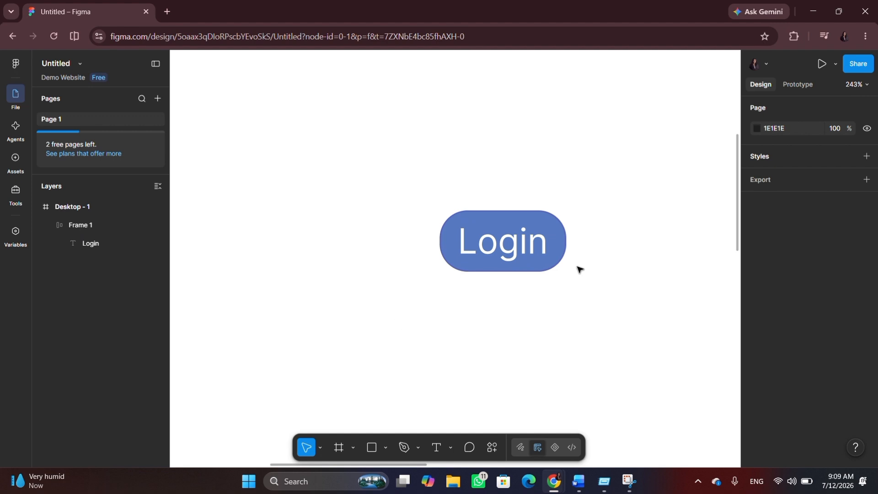
Add a drop shadow effect to the Login button frame and set the shadow's Y offset to 6.
left_click(563, 264)
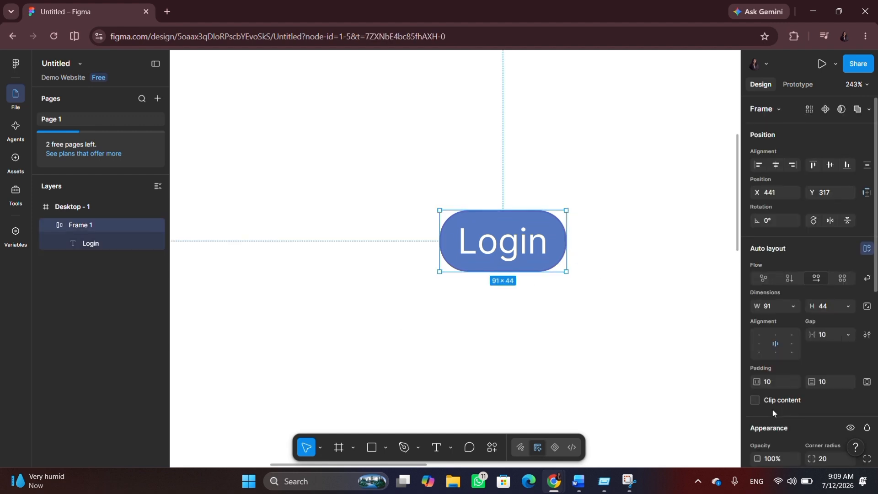
scroll(773, 407, "down", 4)
scroll(783, 377, "down", 3)
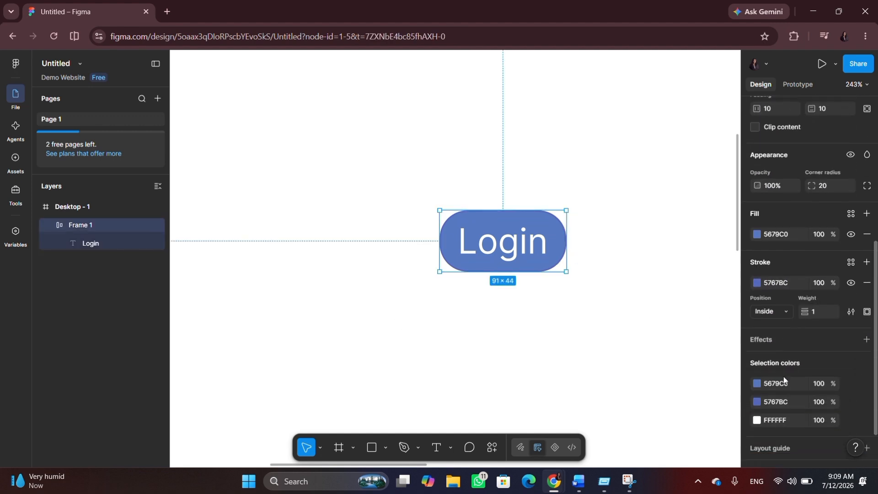
left_click(789, 328)
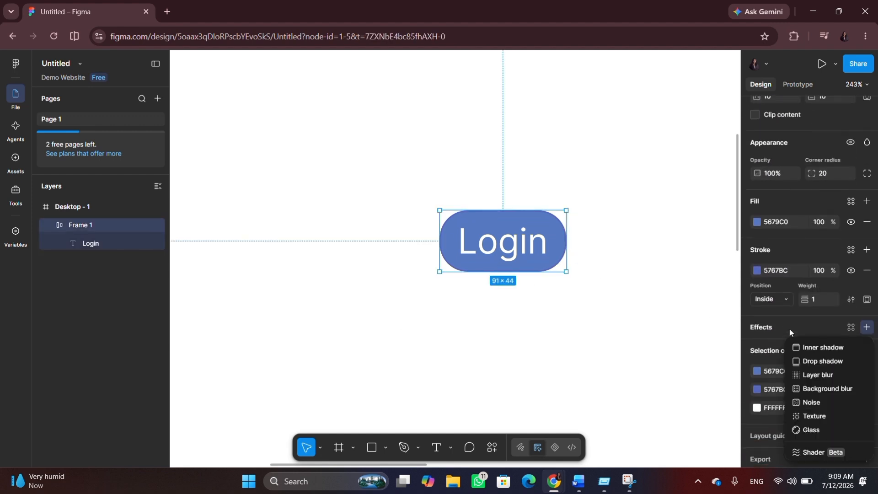
left_click(804, 362)
left_click(680, 360)
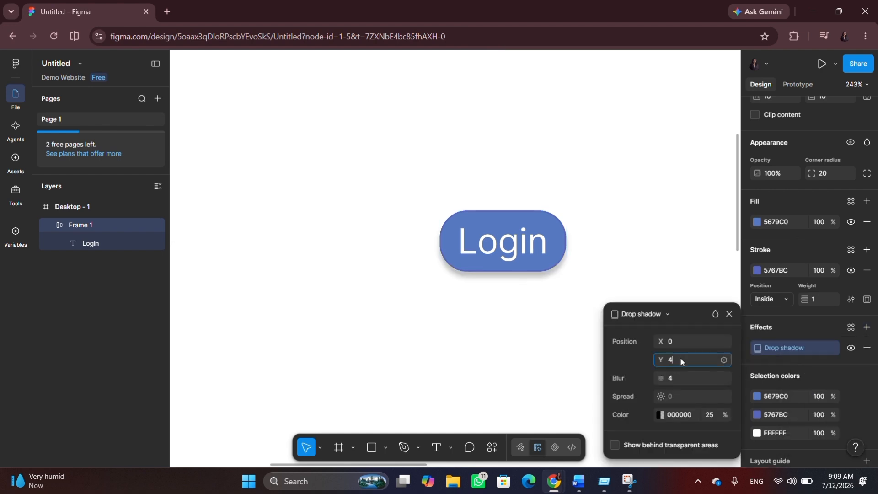
left_click_drag(662, 359, 667, 358)
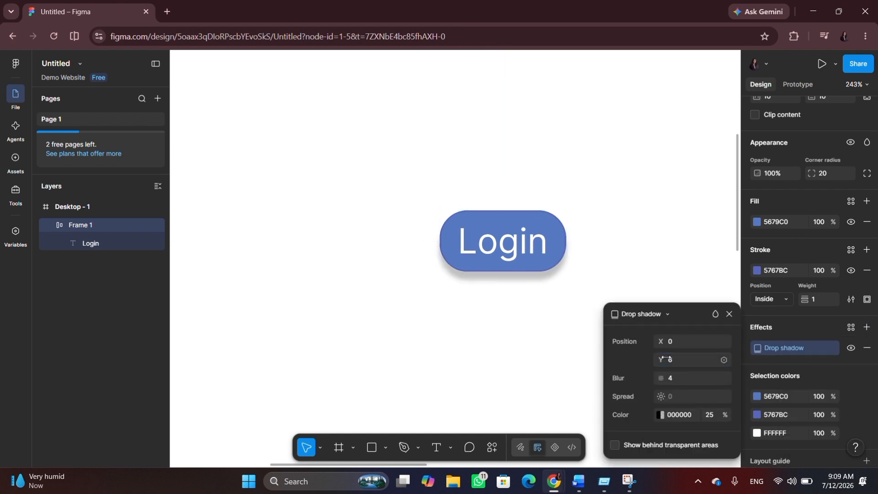
left_click(682, 375)
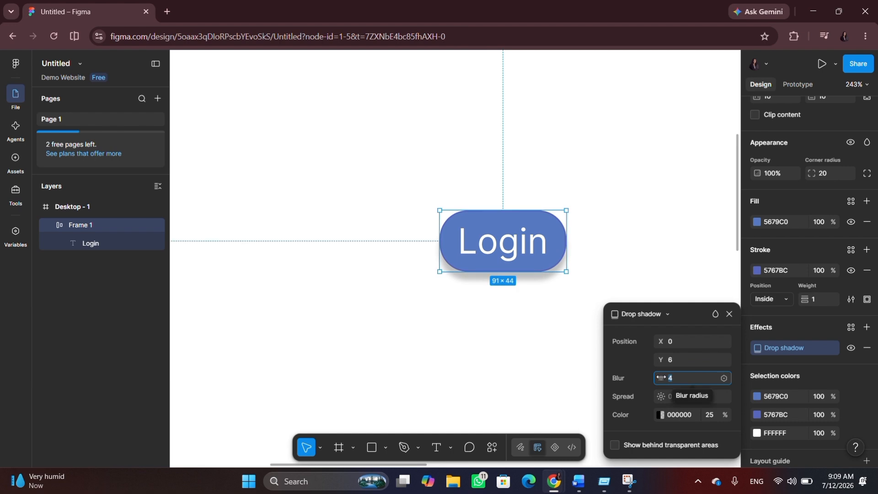
left_click(561, 363)
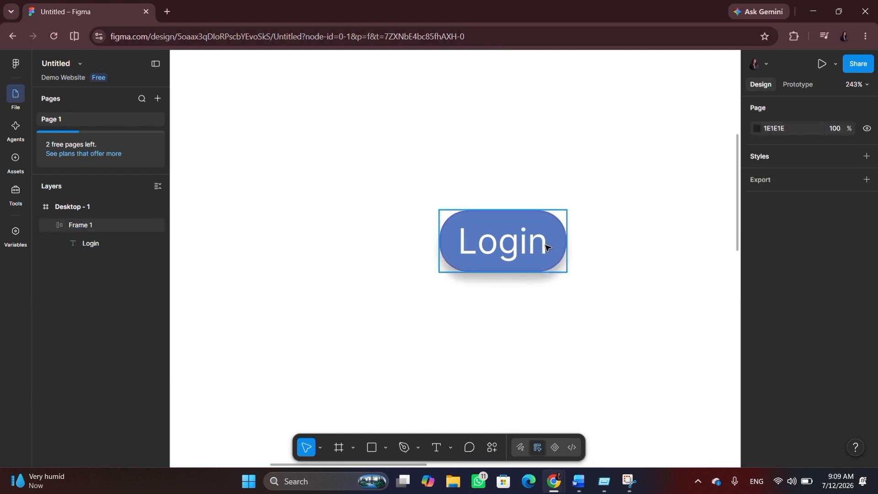
Turn the Login button frame into a component.
scroll(548, 247, "down", 3)
scroll(547, 247, "right", 4)
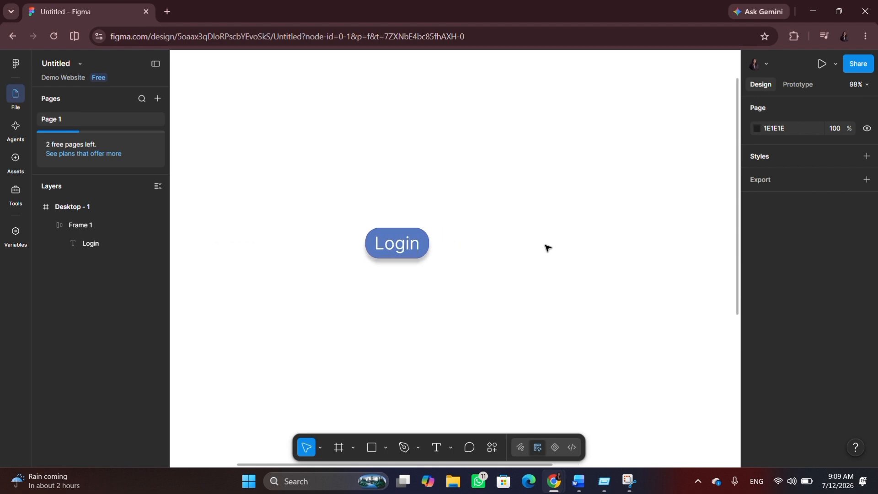
scroll(548, 248, "up", 2)
scroll(547, 248, "left", 2)
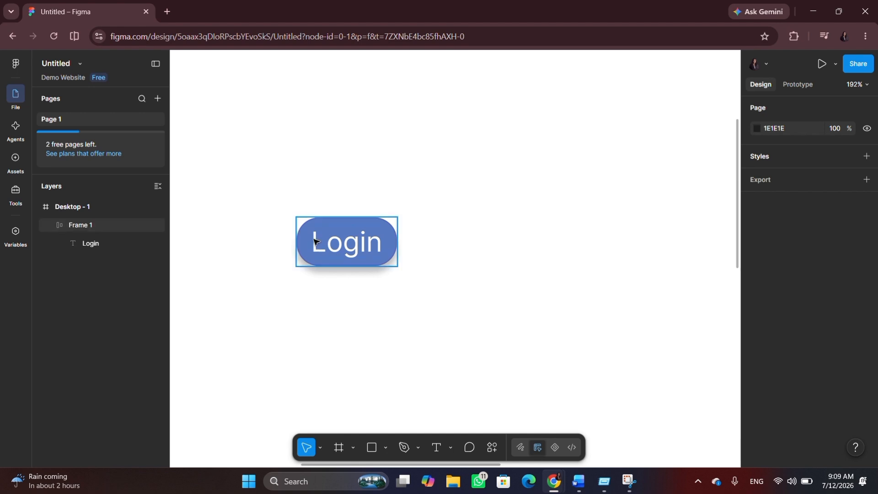
left_click_drag(278, 212, 413, 281)
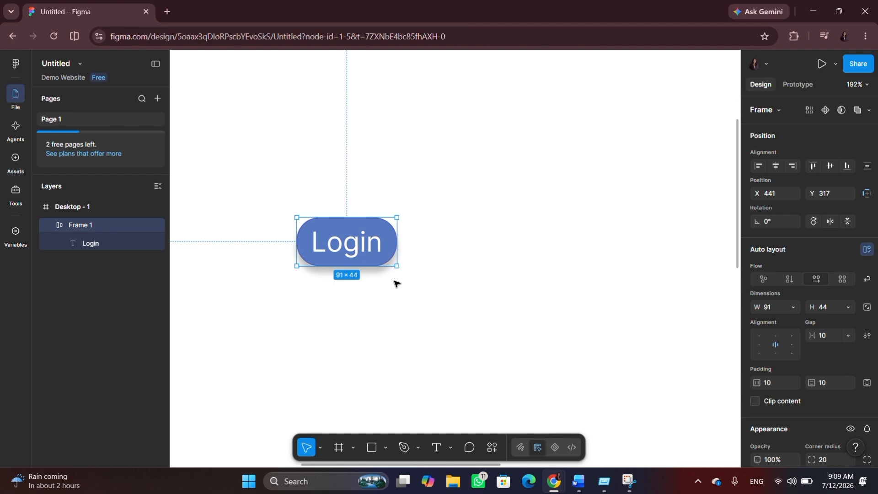
right_click(357, 248)
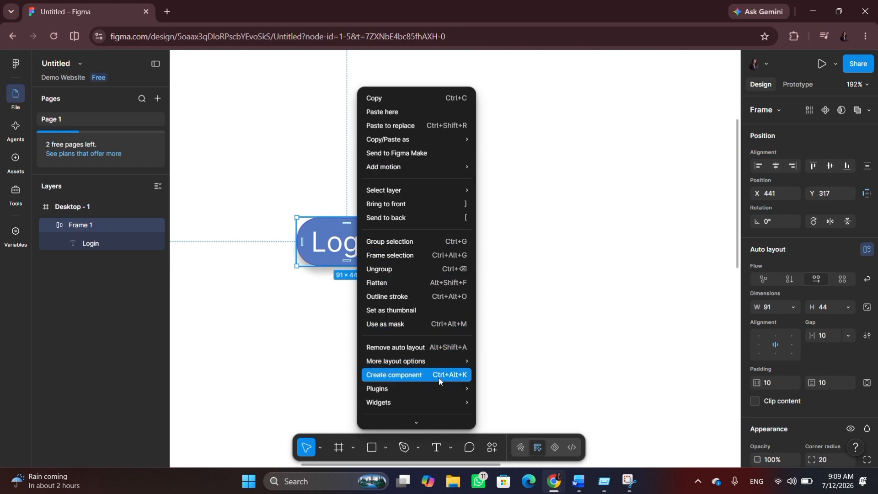
left_click(458, 376)
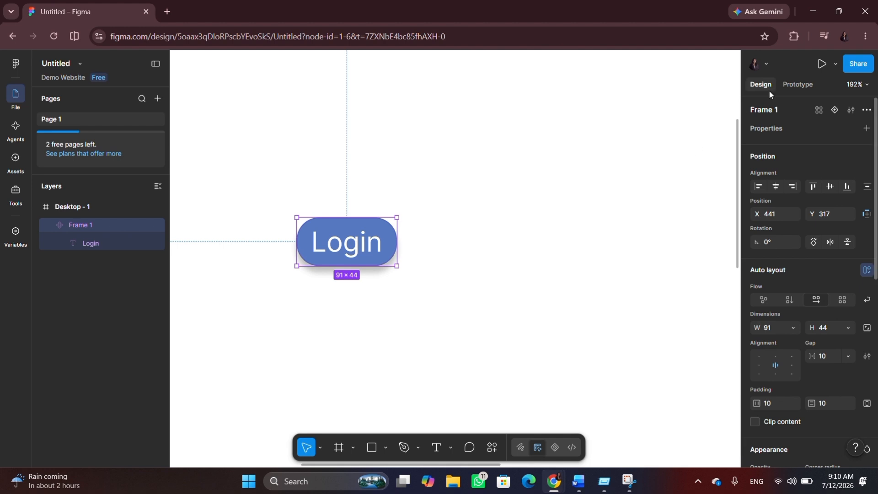
Add two variants to the Login button component, making a set of three stacked buttons.
left_click(836, 112)
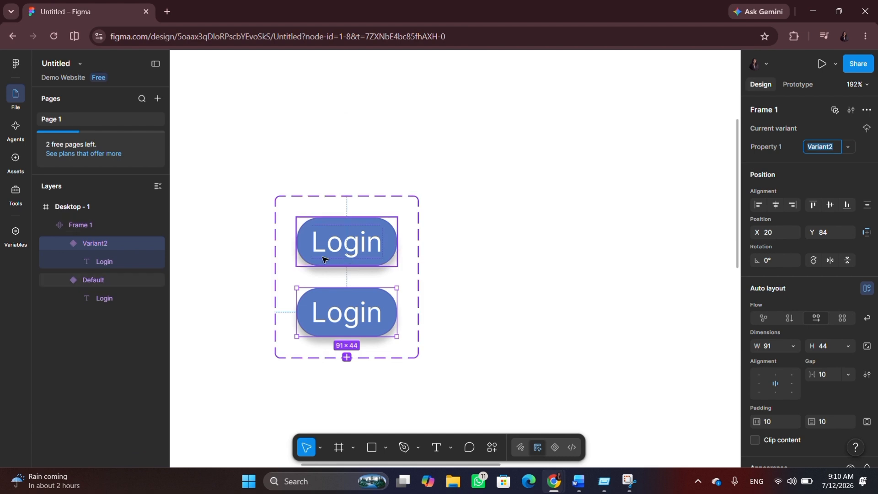
left_click(288, 291)
left_click(319, 239)
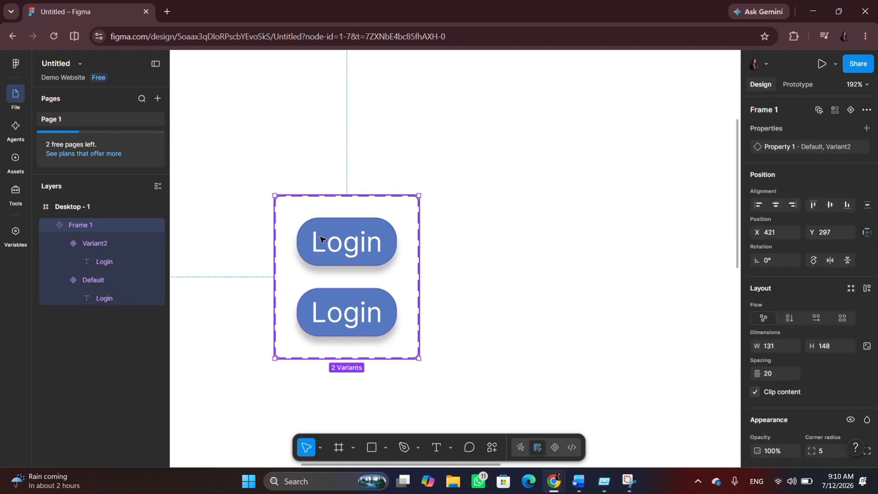
left_click(849, 108)
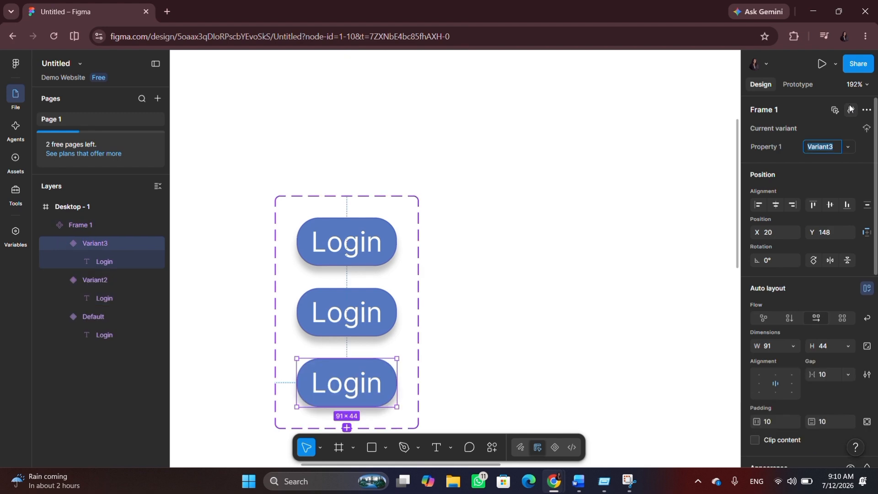
left_click(489, 266)
Change the fill of Variant2, the middle Login button, to purple B456C0.
scroll(490, 266, "down", 3)
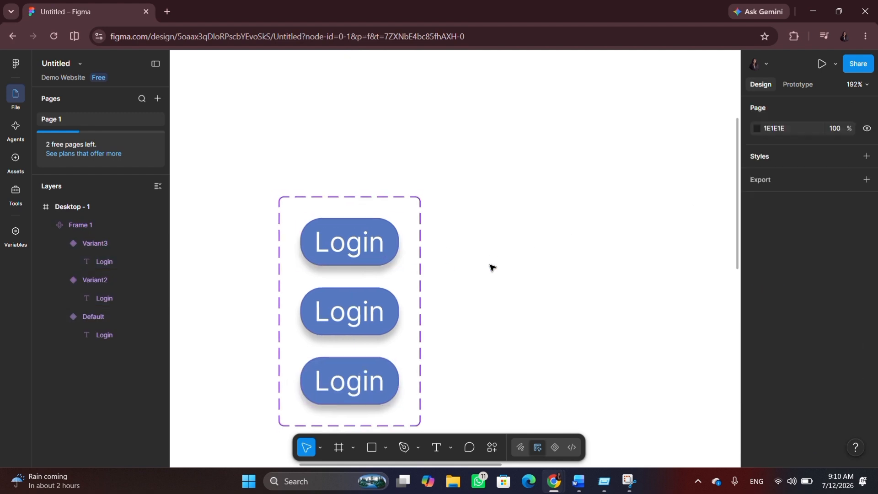
left_click(392, 304)
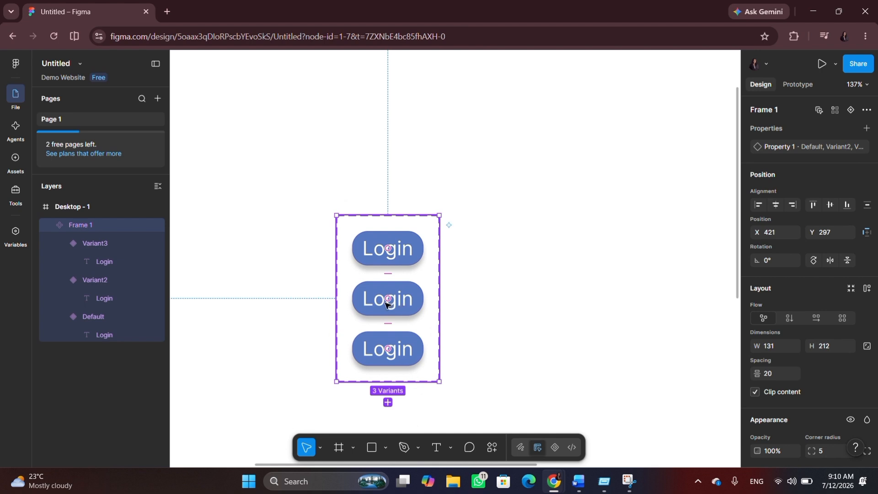
left_click(102, 280)
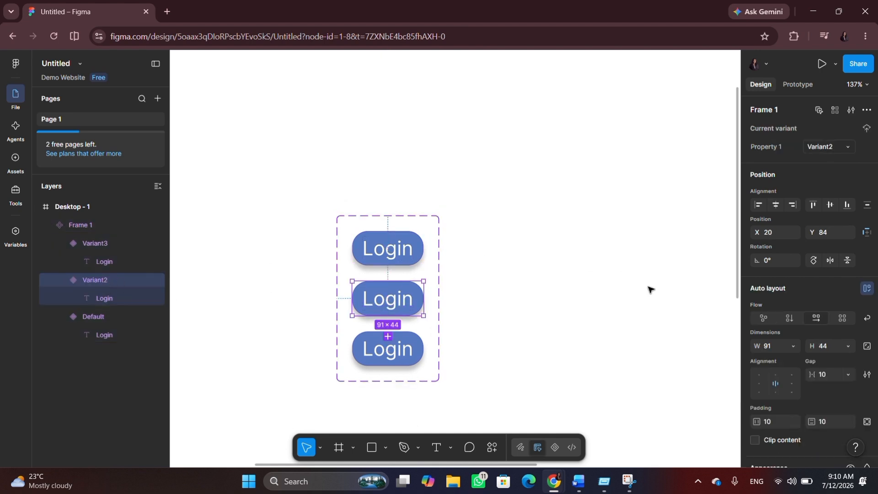
scroll(796, 258, "down", 4)
scroll(797, 265, "down", 1)
left_click(757, 375)
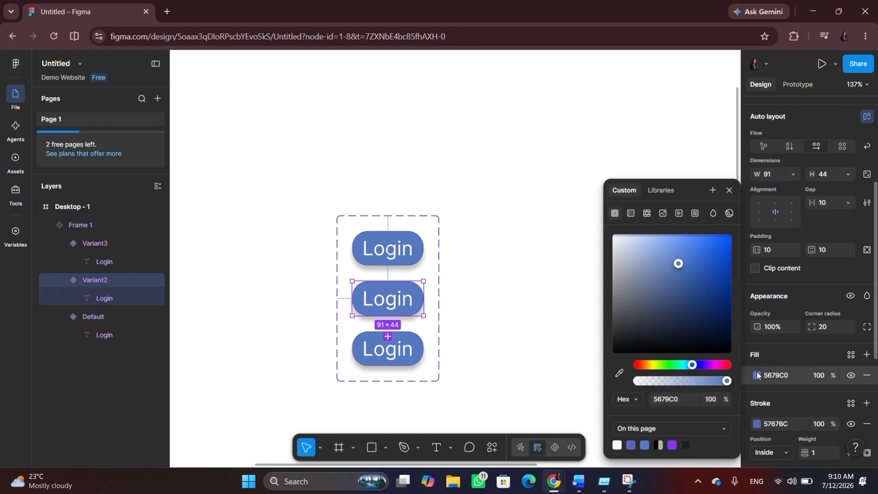
left_click(710, 365)
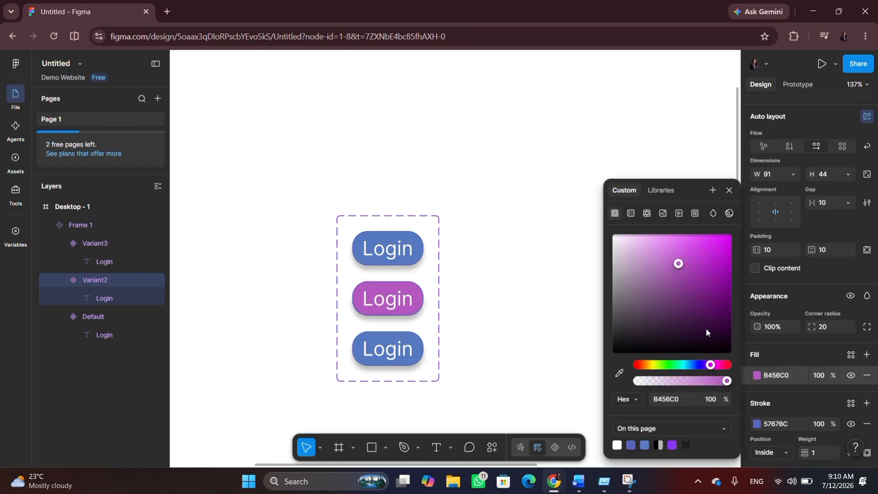
left_click(504, 328)
Change the fill of Variant3, the lowest Login button, to orange-red D15931.
left_click(409, 347)
left_click(408, 346)
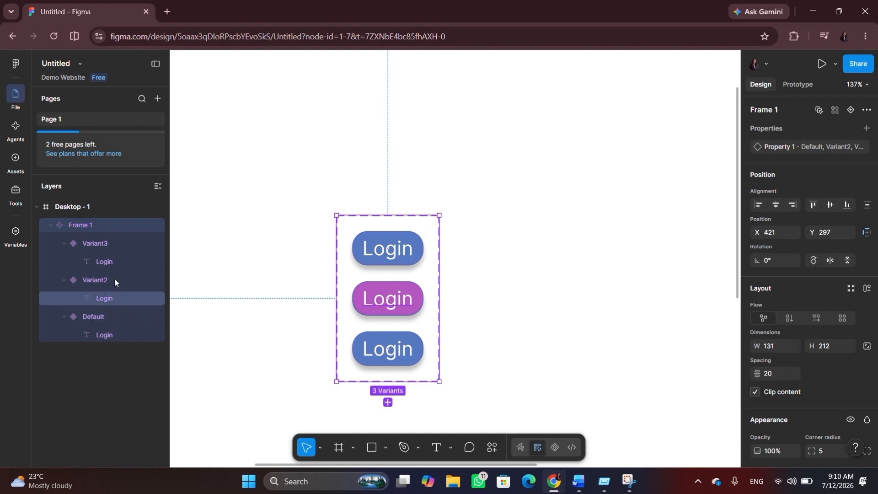
left_click(115, 242)
scroll(809, 412, "down", 4)
left_click(758, 376)
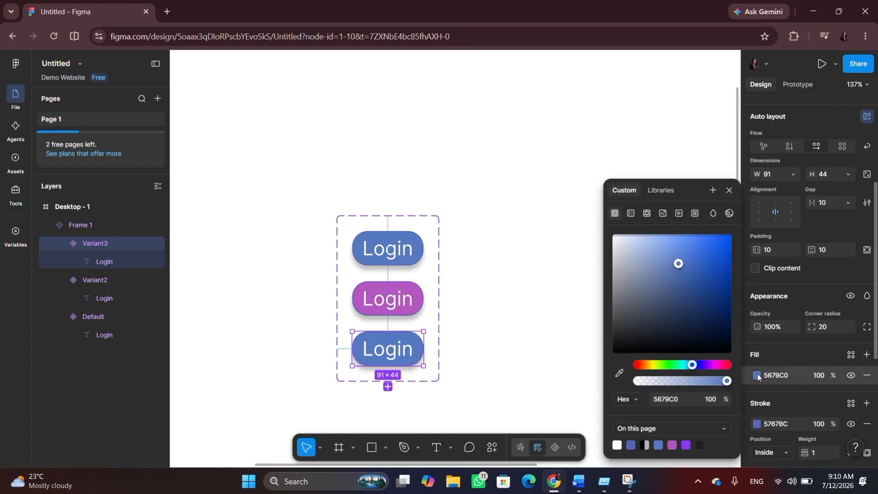
left_click(641, 365)
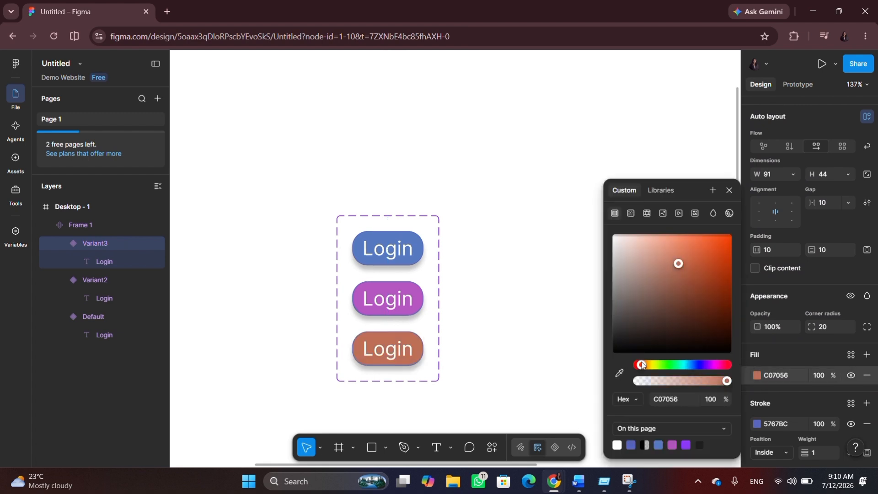
left_click(702, 257)
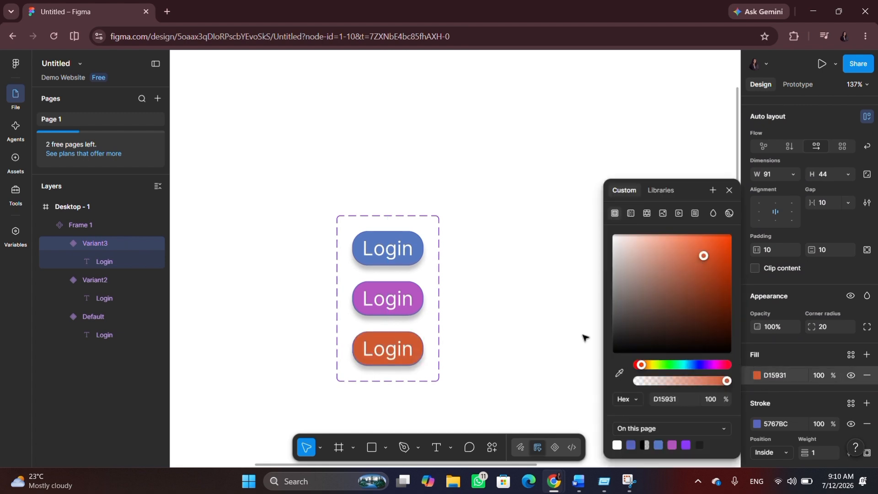
left_click(511, 345)
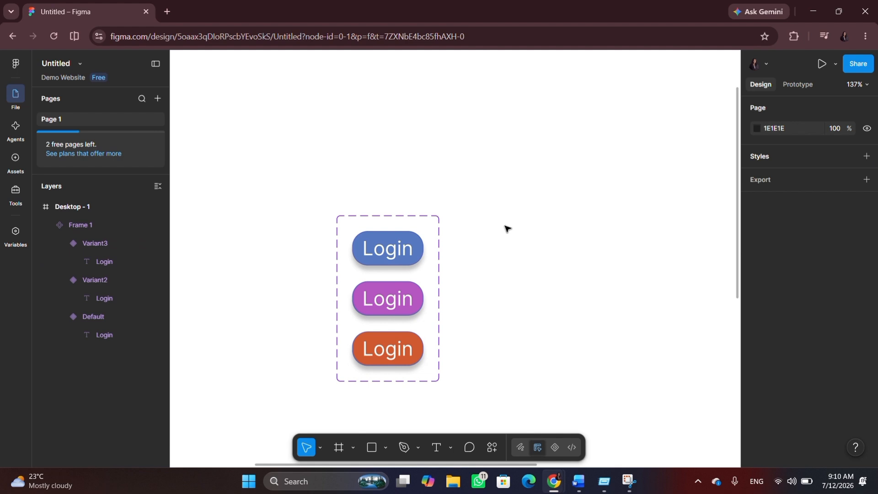
Move the Login component set out of the Desktop - 1 frame onto the canvas beside it, at about X -141, Y 80.
scroll(475, 265, "down", 1)
scroll(476, 266, "down", 5)
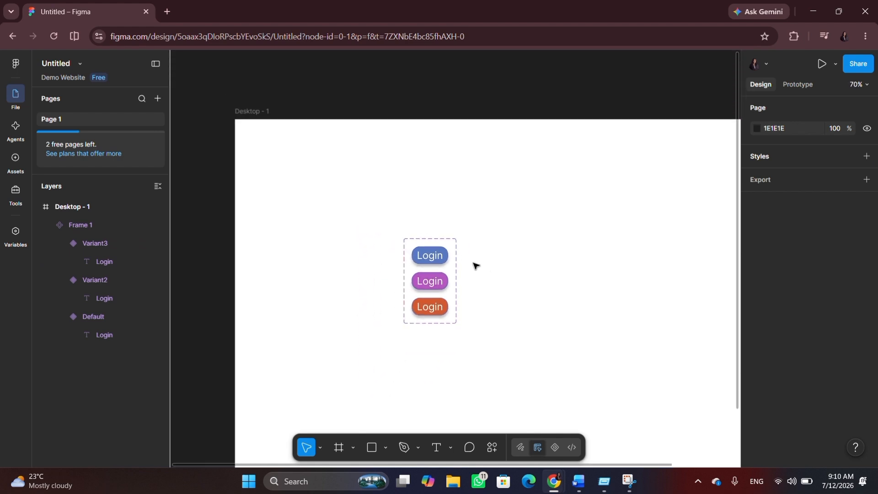
left_click_drag(426, 248, 201, 161)
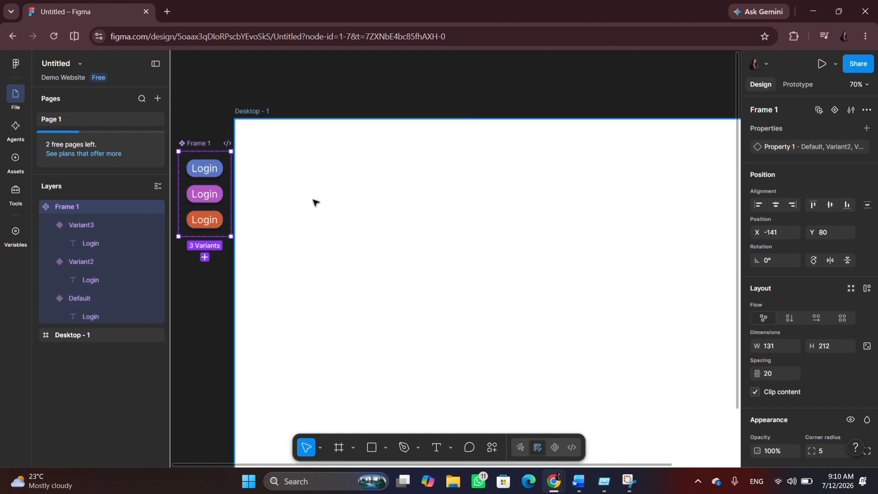
Insert an instance of this file's Login component into Desktop - 1 and place it at about X 237, Y 186.
left_click(359, 197)
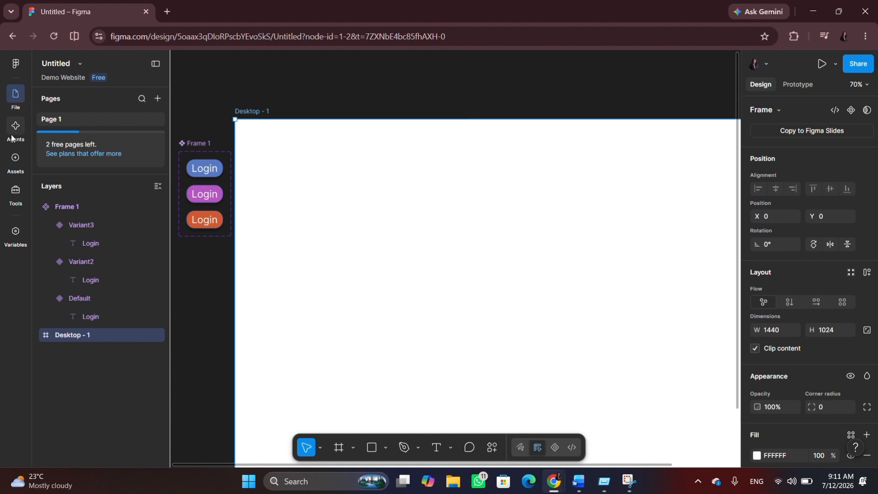
left_click(16, 160)
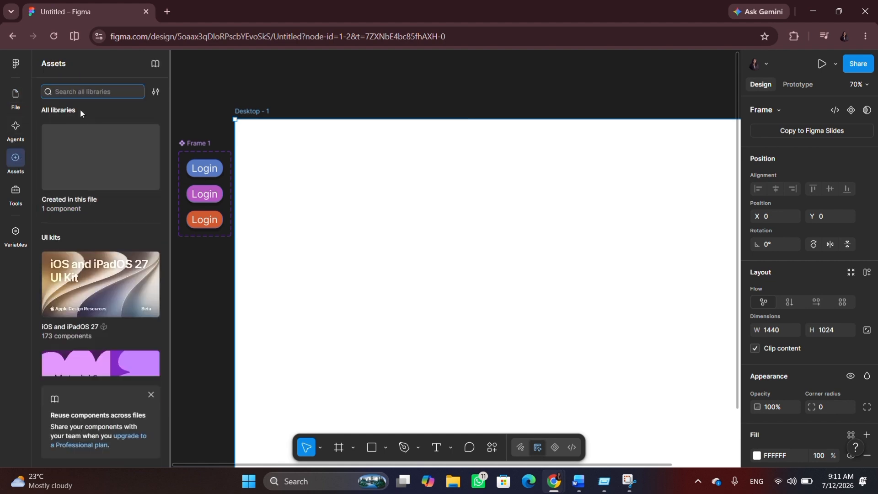
left_click(66, 173)
left_click(68, 151)
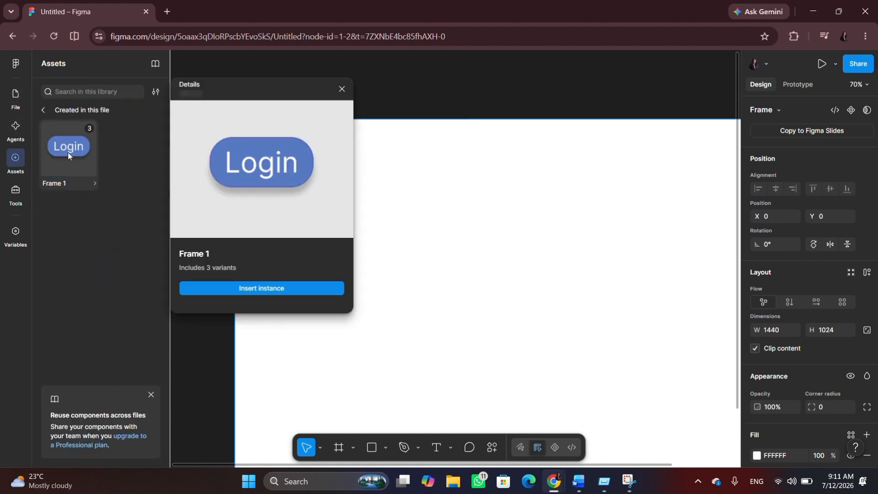
left_click(258, 288)
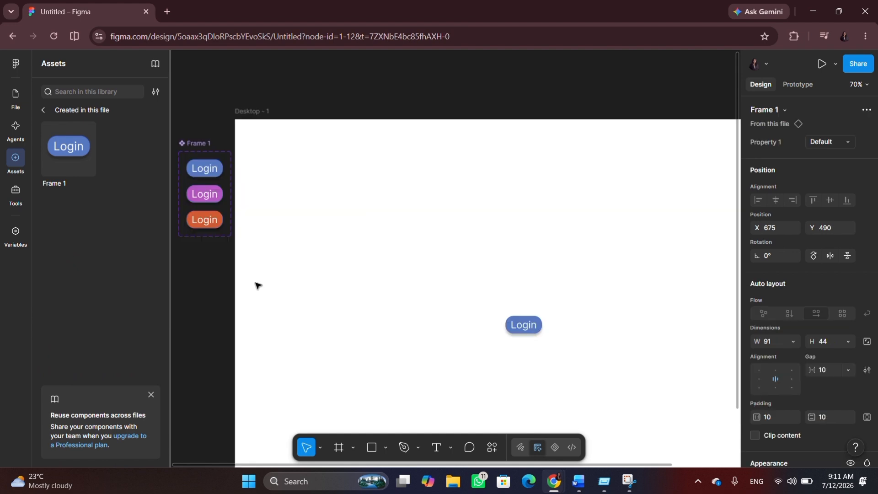
left_click_drag(529, 323, 351, 205)
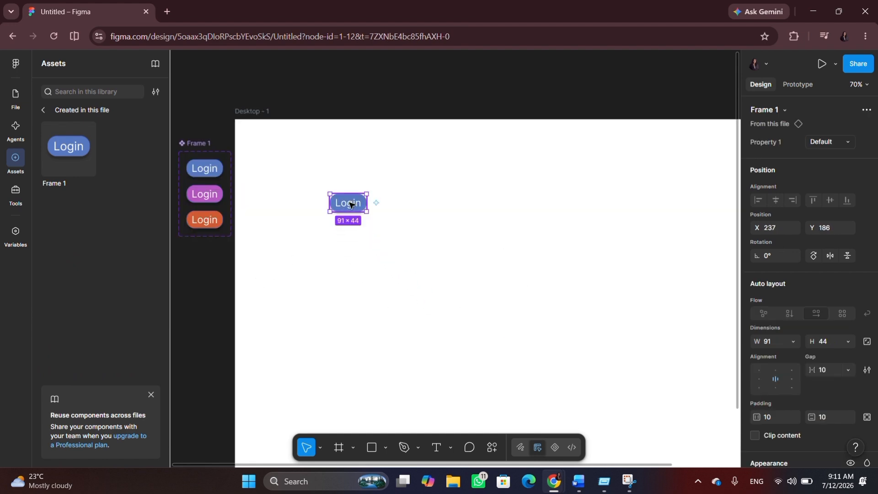
Give the Login instance an on-click prototype interaction that changes it to Variant3.
left_click(795, 85)
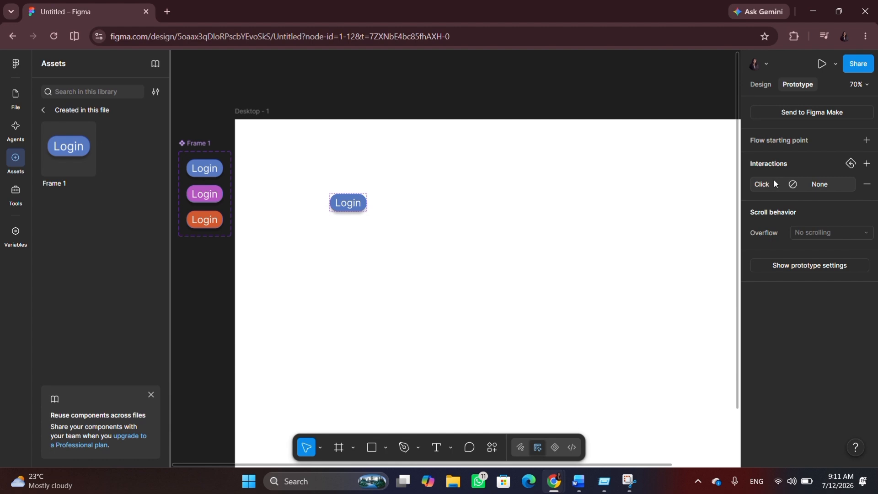
left_click(774, 183)
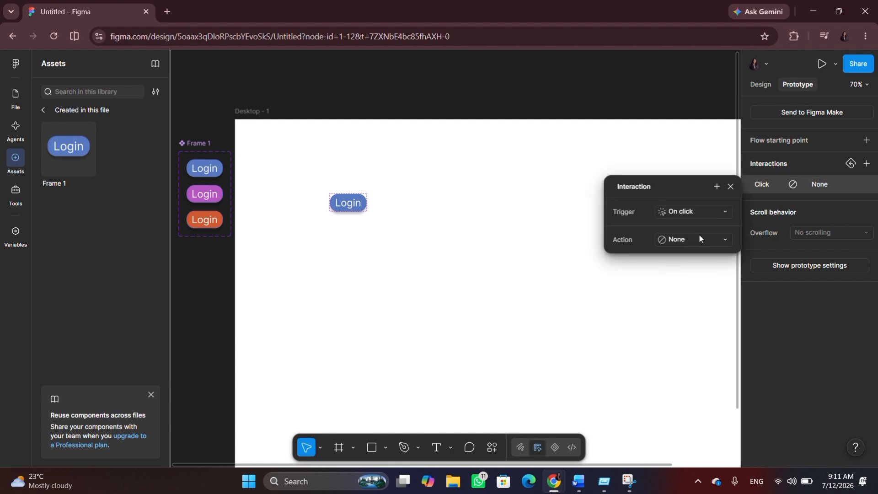
left_click(698, 235)
left_click(710, 274)
left_click(676, 259)
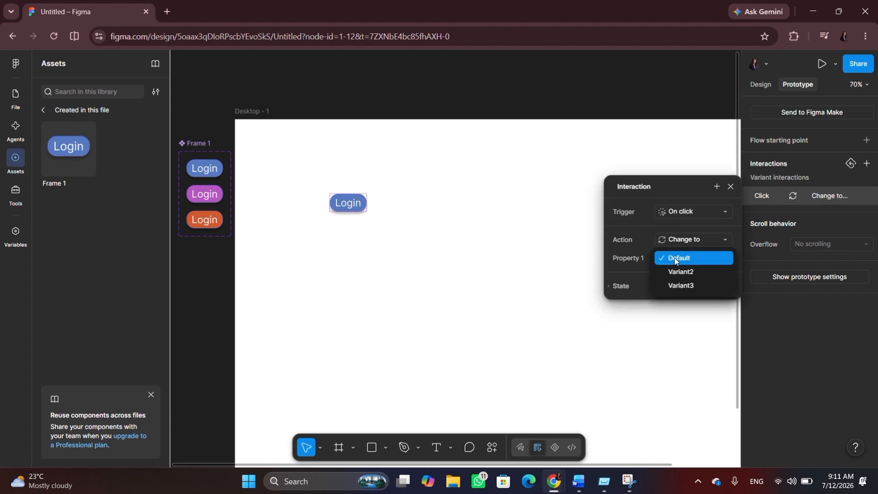
left_click(681, 286)
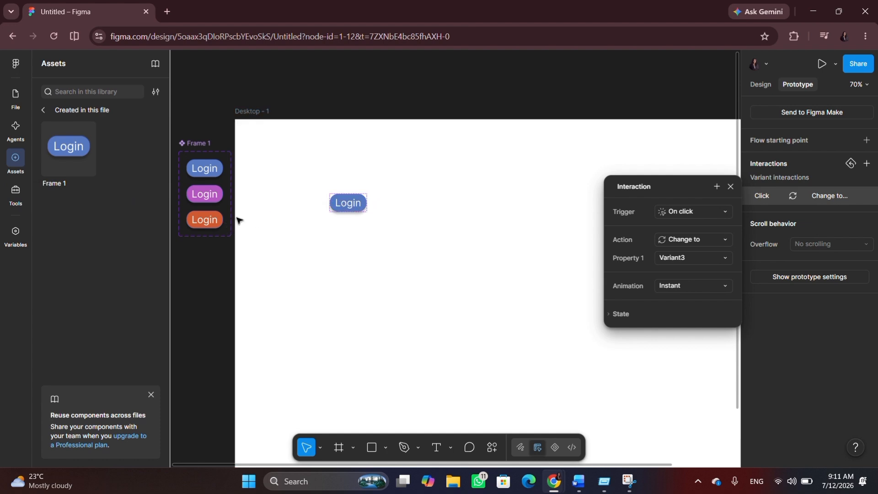
Add a second interaction to the Login instance that changes it to Variant3 while hovering.
left_click(866, 163)
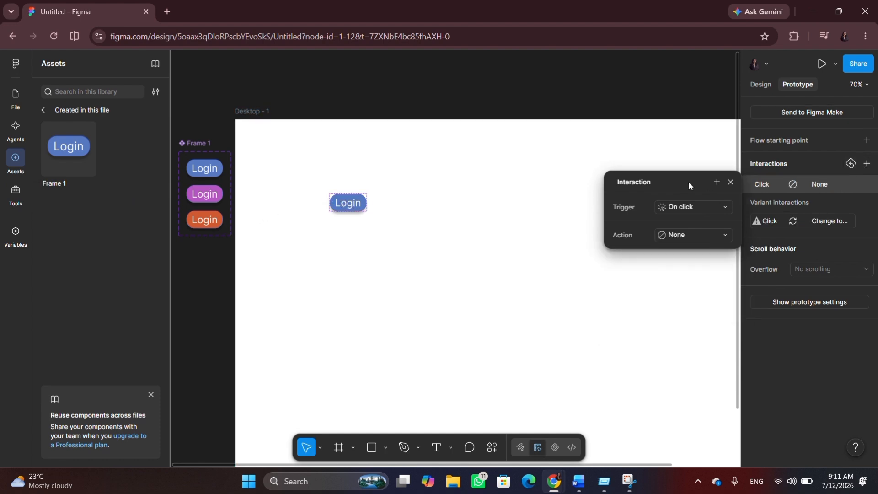
left_click(756, 182)
left_click(759, 184)
left_click(682, 212)
left_click(692, 239)
left_click(686, 240)
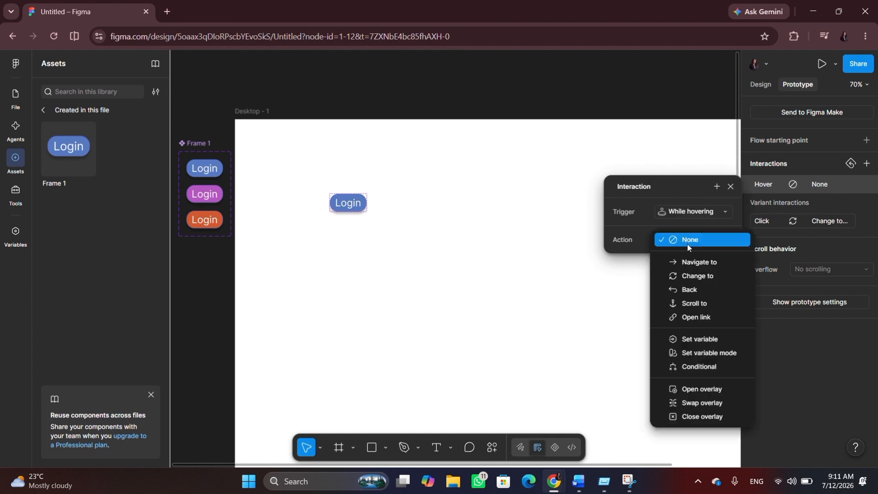
left_click(703, 277)
left_click(706, 259)
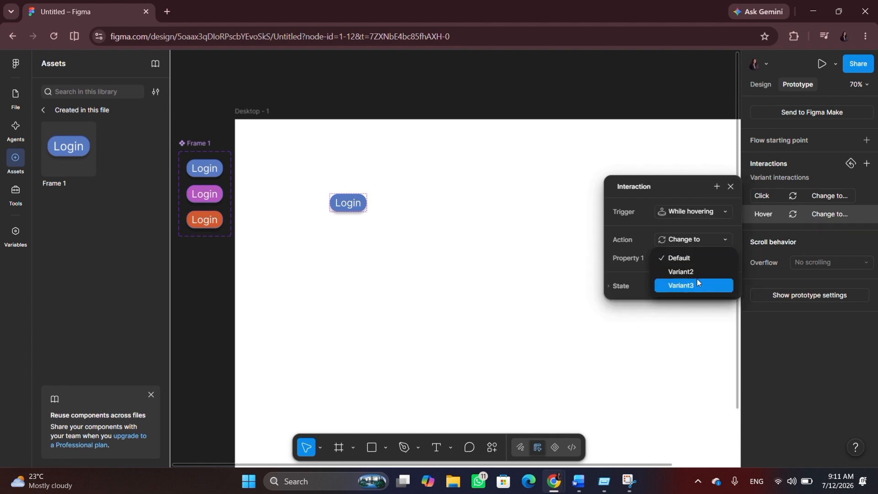
left_click(697, 279)
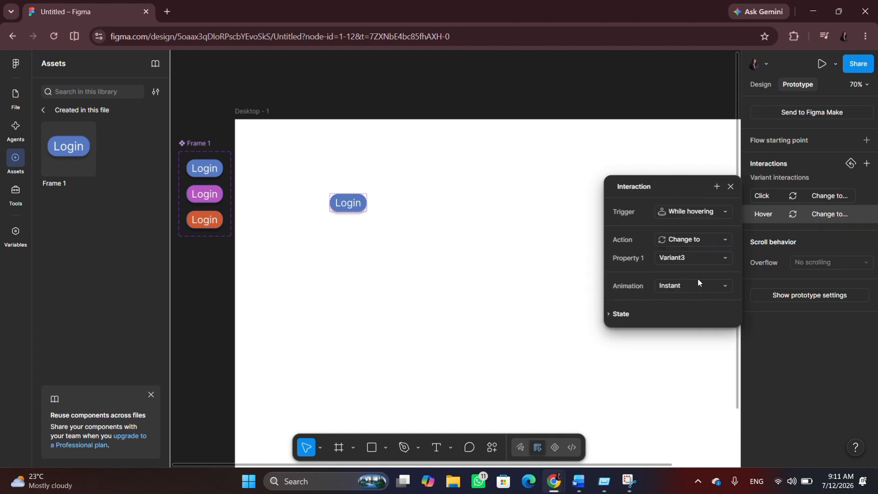
left_click(819, 195)
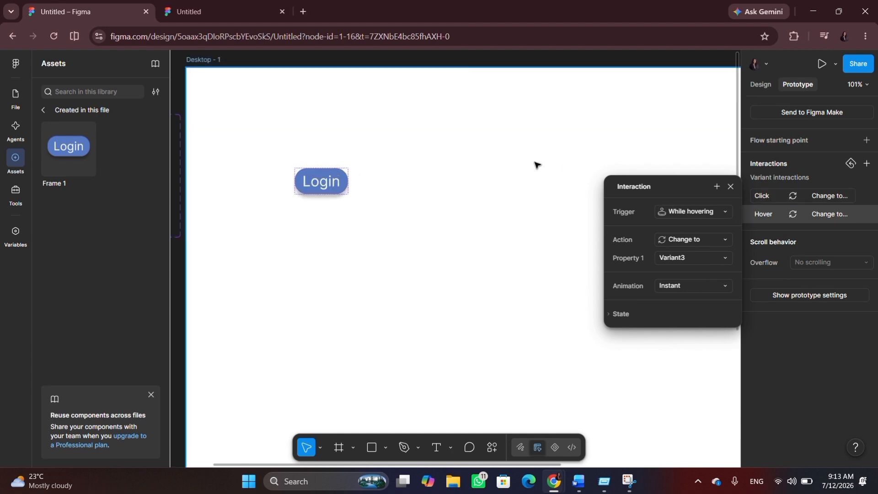
Nest the Login instance layer inside the Desktop - 1 frame and present the prototype.
left_click(535, 162)
left_click(16, 95)
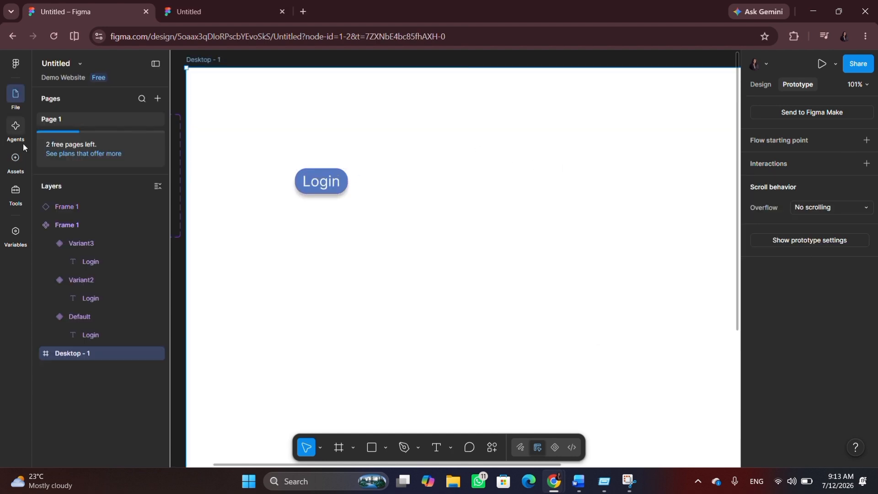
left_click(57, 206)
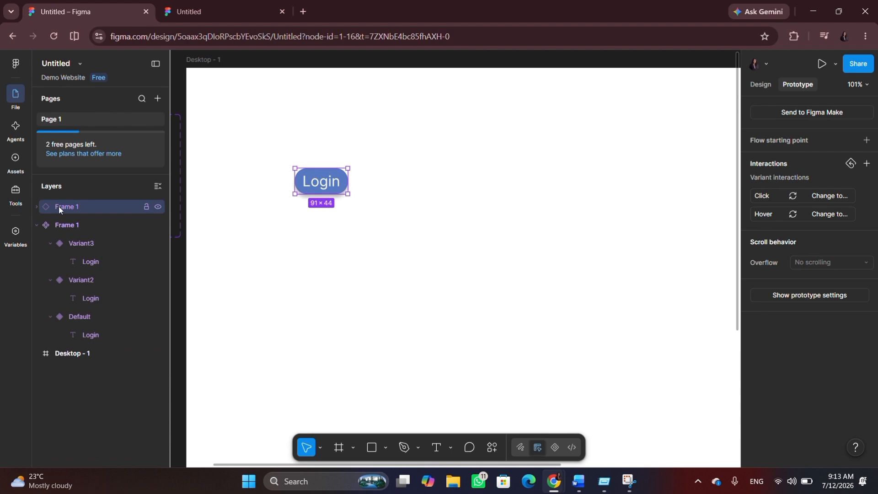
left_click_drag(59, 207, 63, 354)
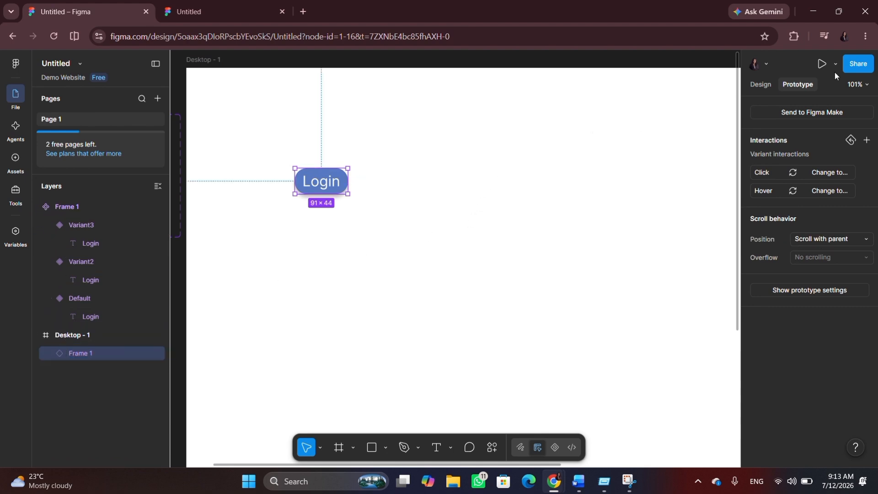
left_click(821, 65)
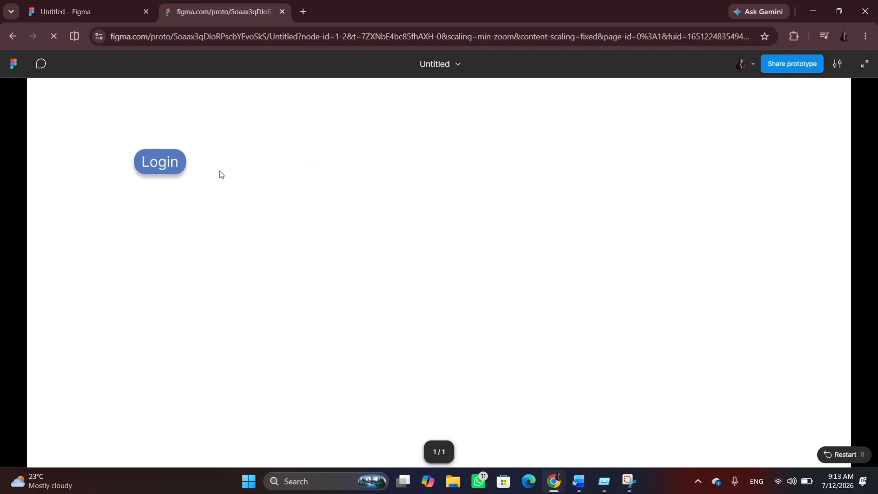